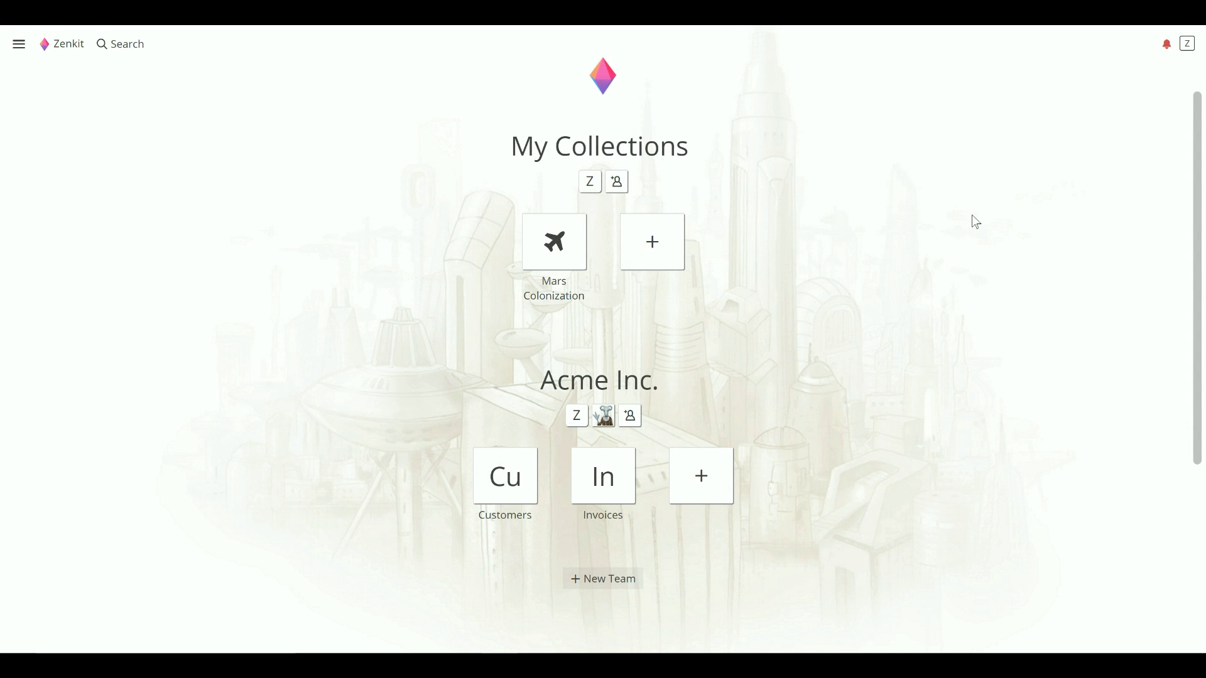
Step: Open My Profile from the account avatar menu
{"action": "left_click", "coordinate": [1185, 45]}
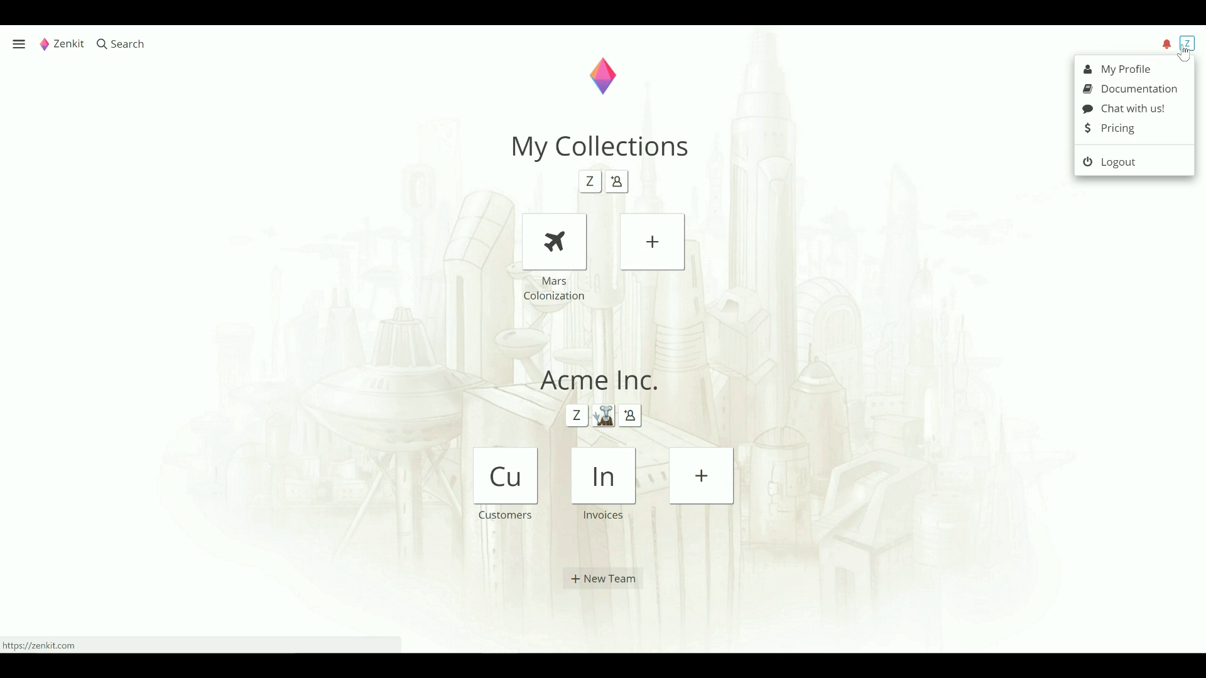
{"action": "left_click", "coordinate": [1154, 73]}
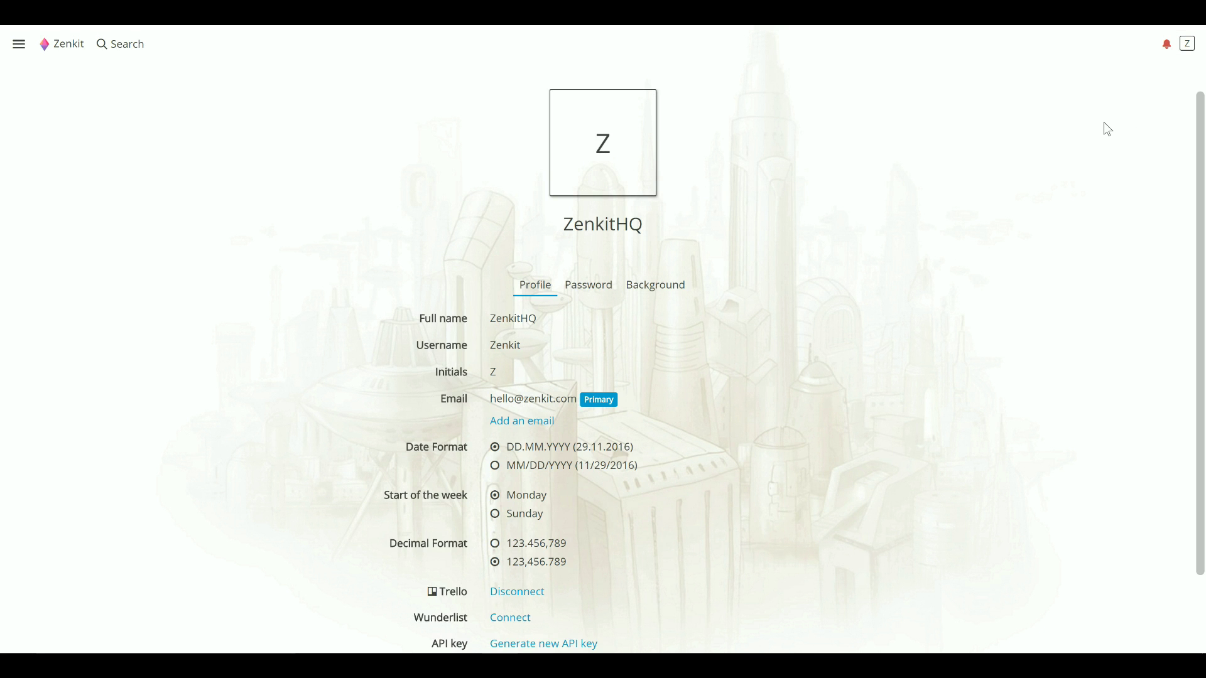
Step: Change the profile display name to Asmo
{"action": "left_click", "coordinate": [616, 236]}
{"action": "type", "text": "Asmo"}
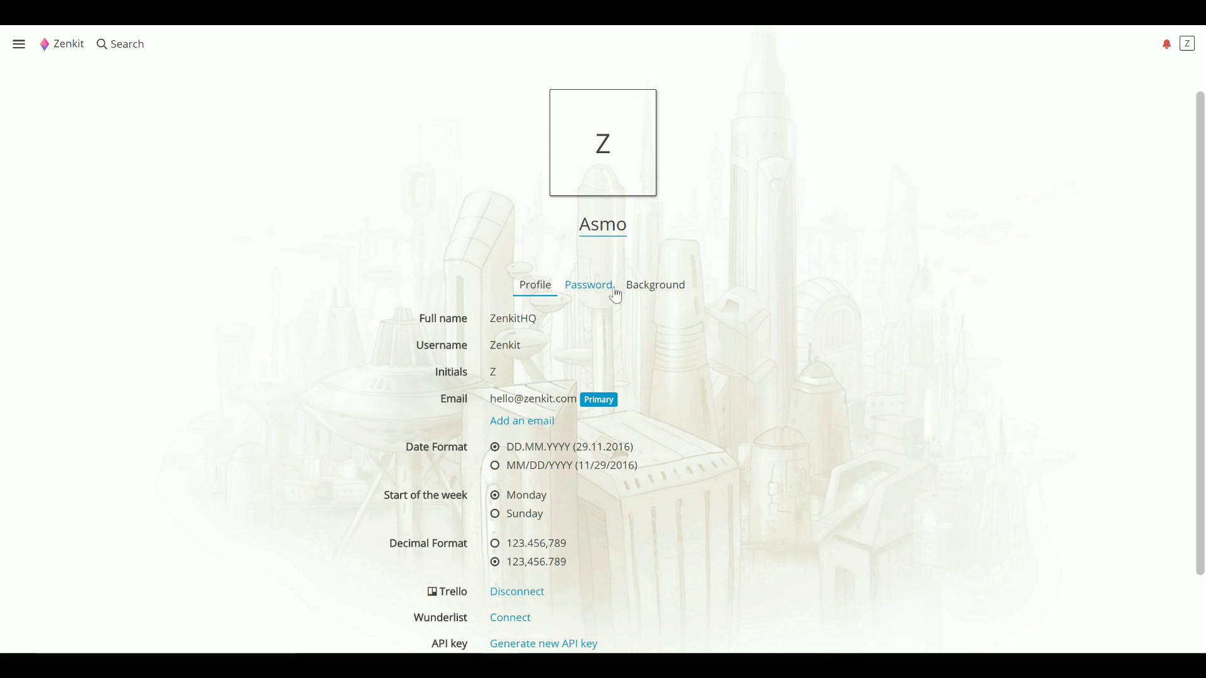
{"action": "left_click", "coordinate": [495, 378]}
Step: Set the profile initials to A
{"action": "left_click", "coordinate": [495, 382]}
{"action": "type", "text": "A"}
{"action": "left_click", "coordinate": [580, 371]}
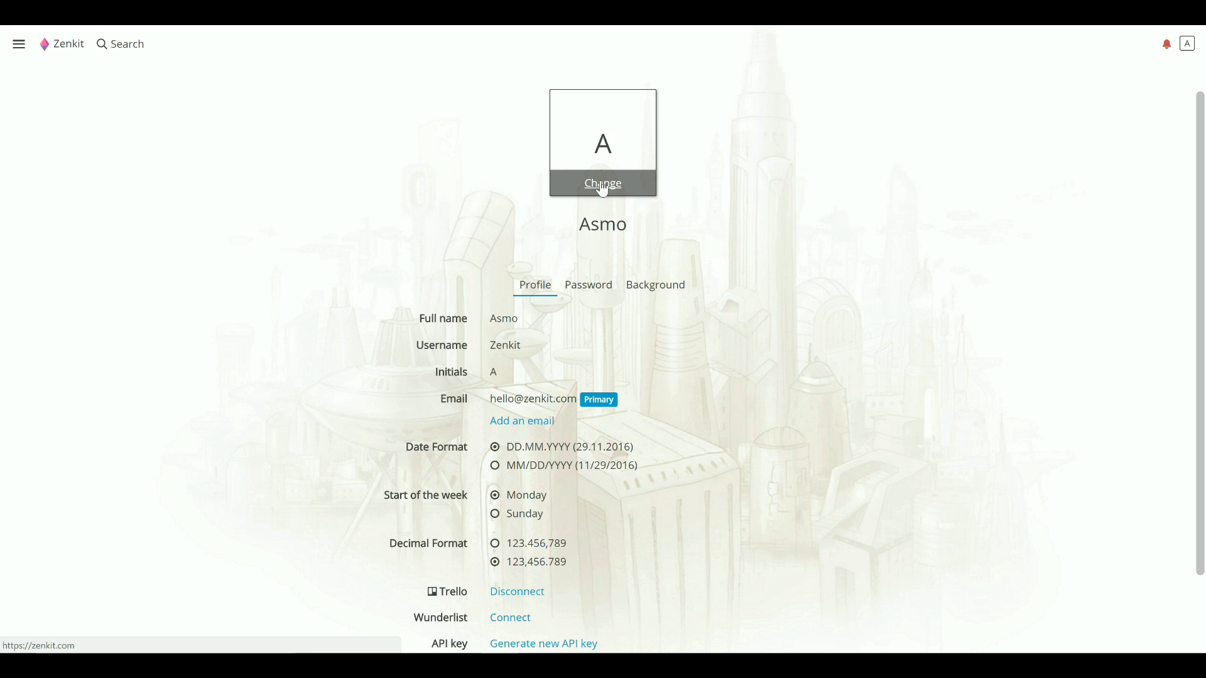
{"action": "left_click", "coordinate": [603, 186]}
Step: Upload the waving alien image as the new profile picture
{"action": "left_click", "coordinate": [599, 324]}
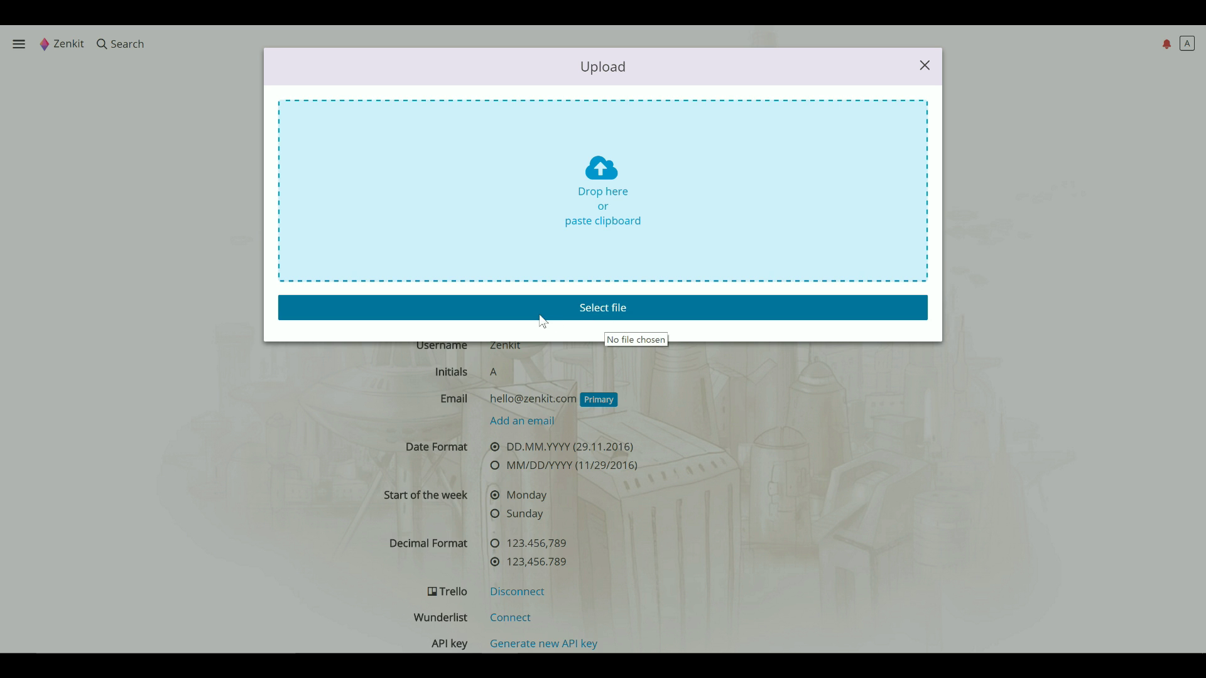
{"action": "left_click_drag", "start_coordinate": [0, 321], "coordinate": [572, 212]}
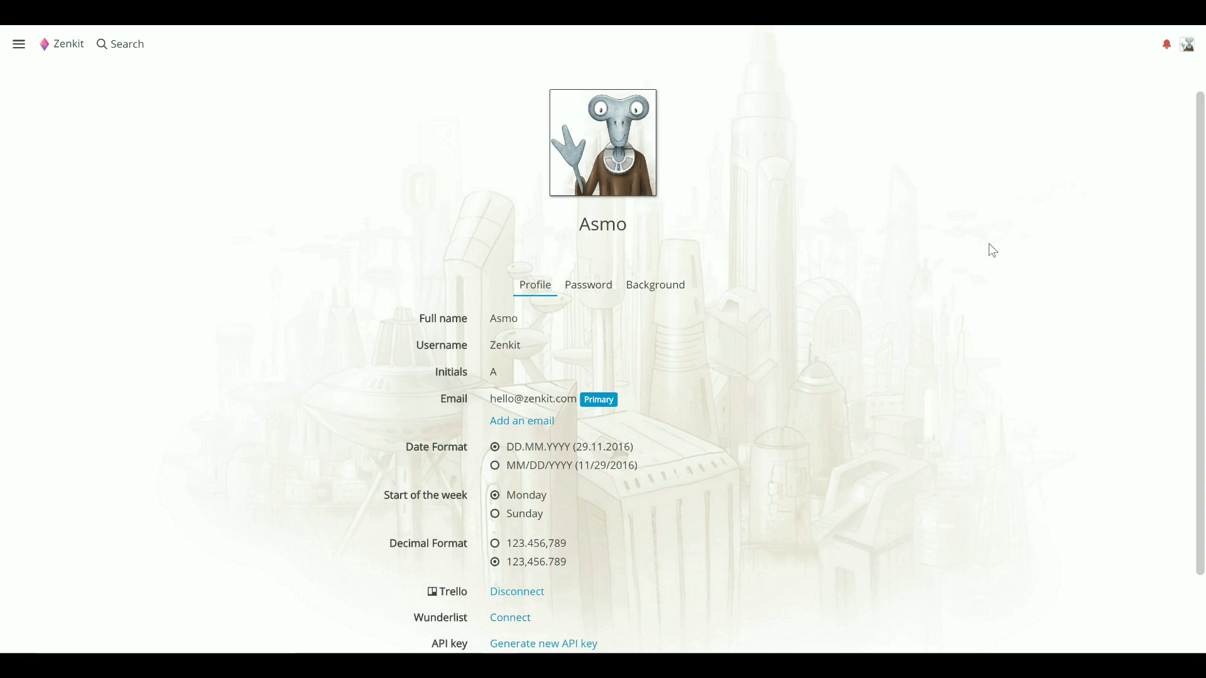
{"action": "scroll", "coordinate": [914, 263], "scroll_direction": "down", "scroll_amount": 2}
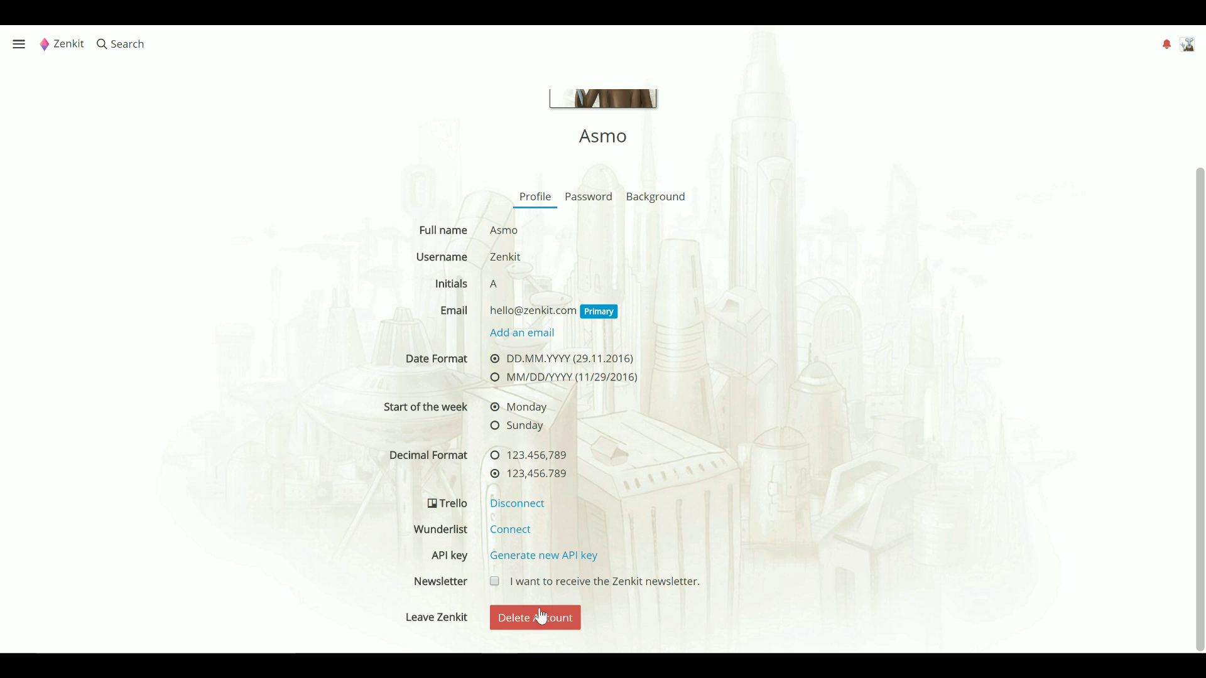
{"action": "left_click", "coordinate": [536, 617]}
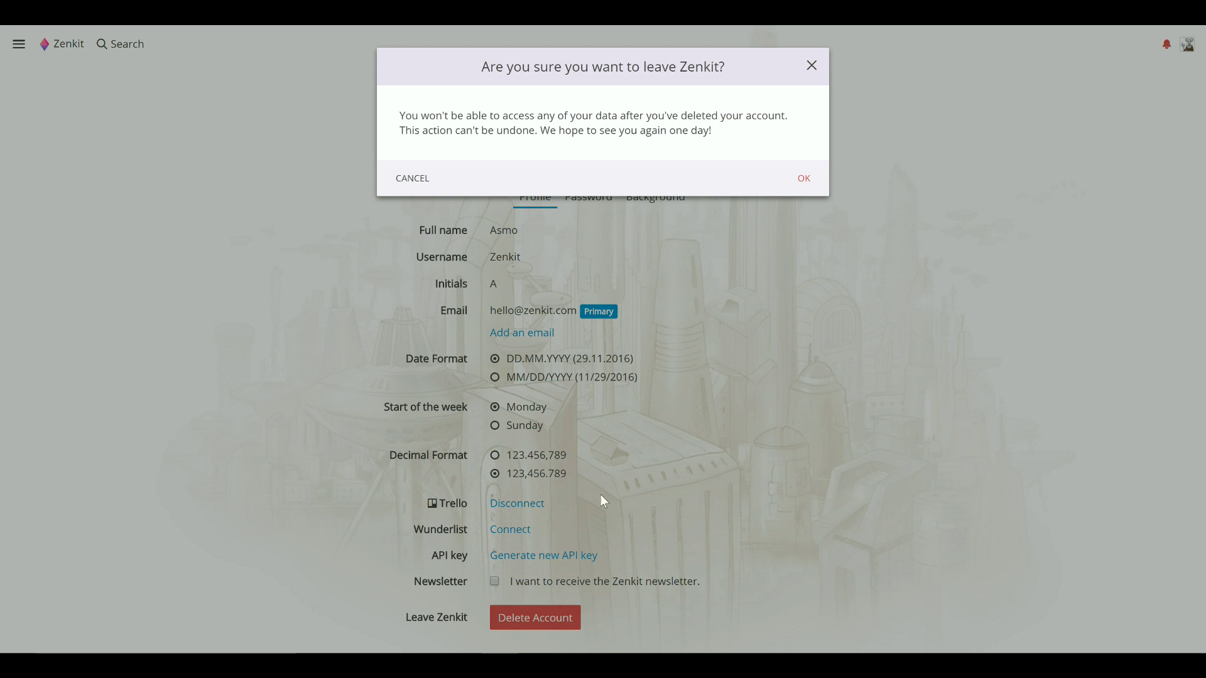
{"action": "left_click", "coordinate": [412, 179]}
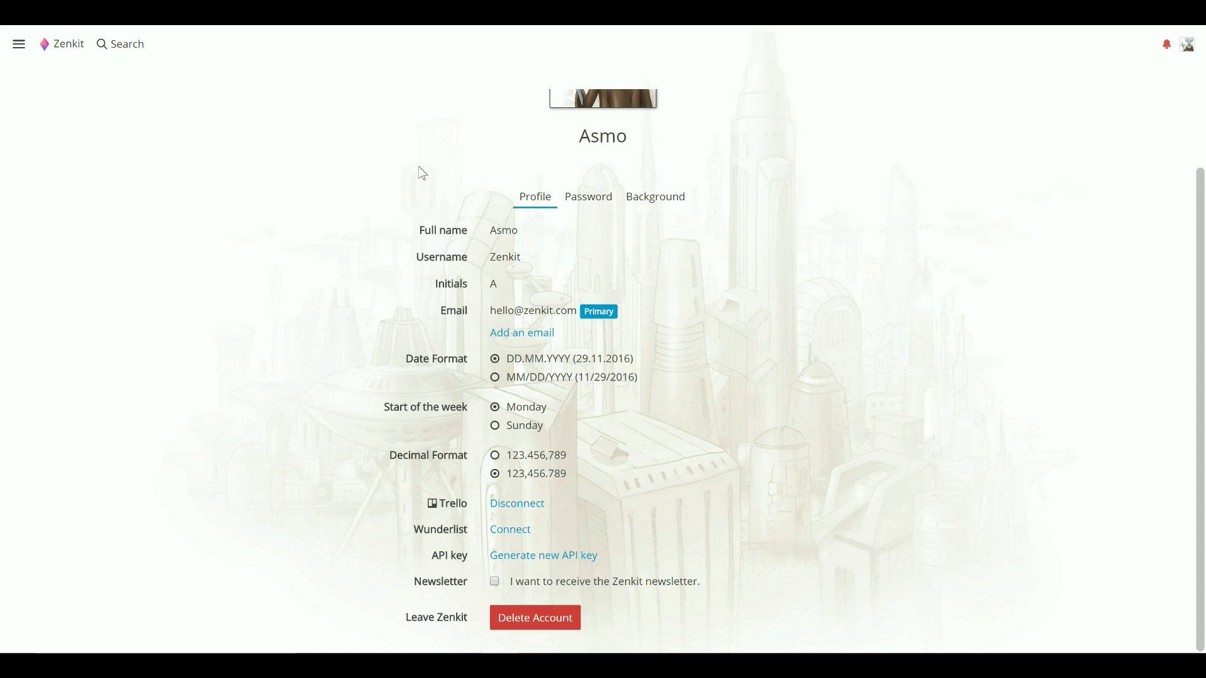
{"action": "left_click", "coordinate": [573, 200]}
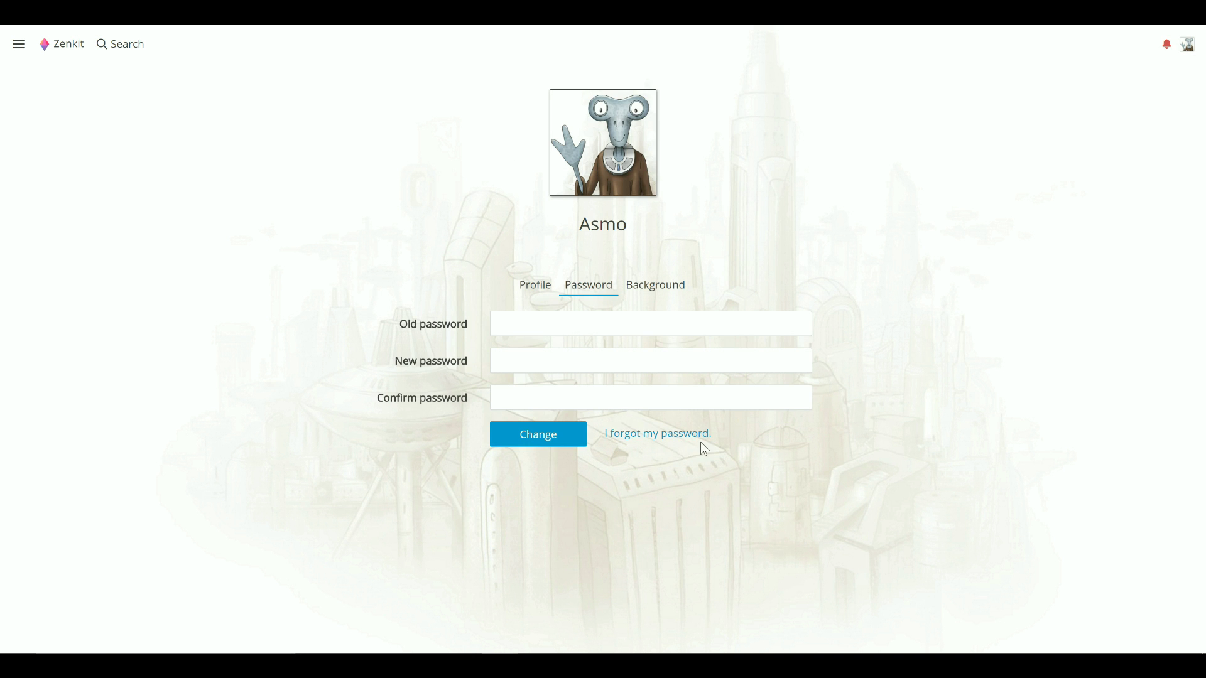
Step: Switch to the Background tab of the profile settings
{"action": "left_click", "coordinate": [661, 293]}
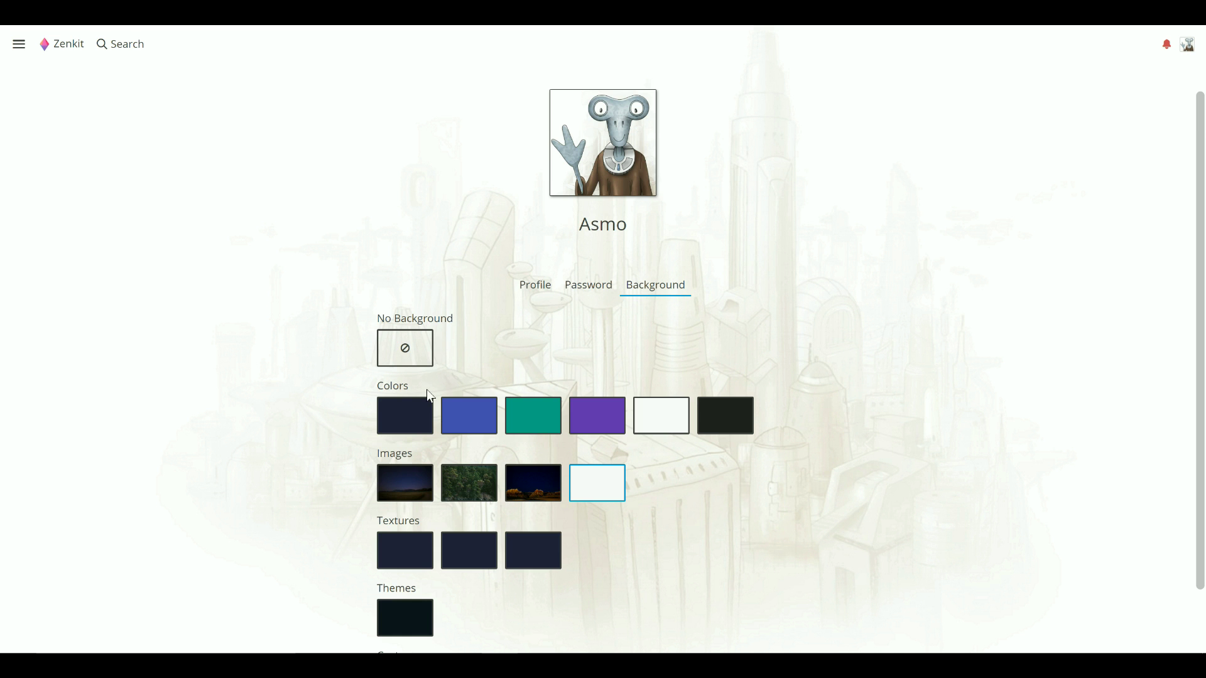
{"action": "left_click", "coordinate": [477, 424]}
{"action": "left_click", "coordinate": [412, 491]}
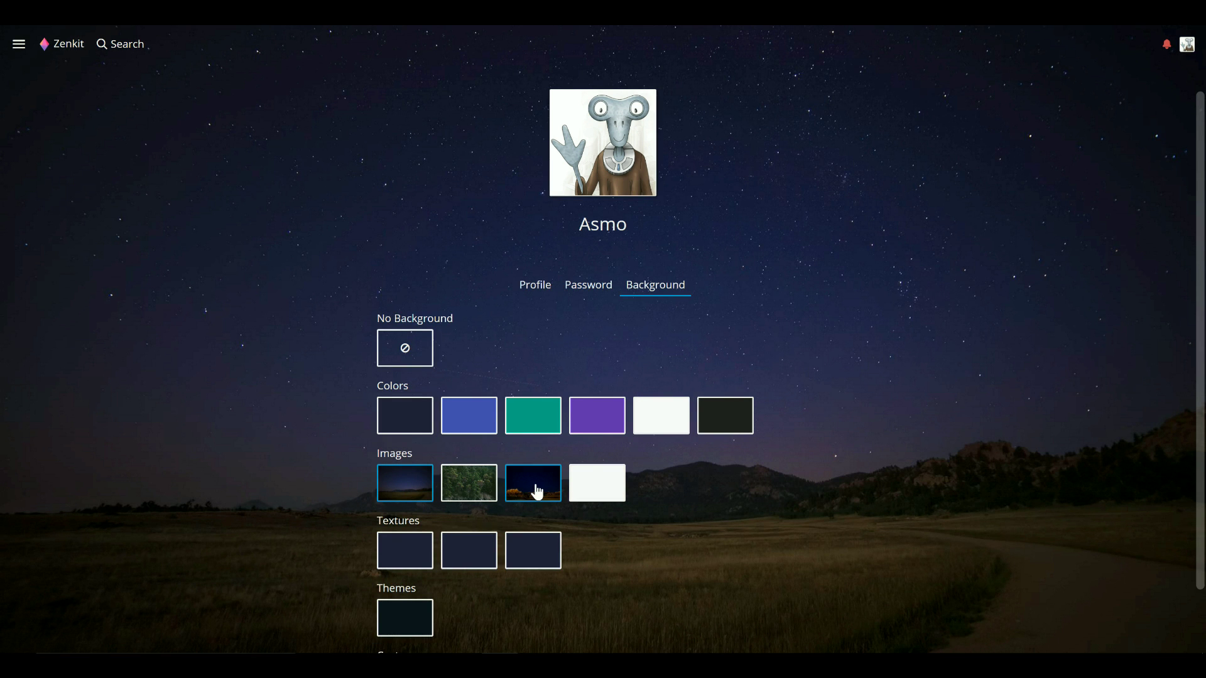
{"action": "left_click", "coordinate": [589, 481]}
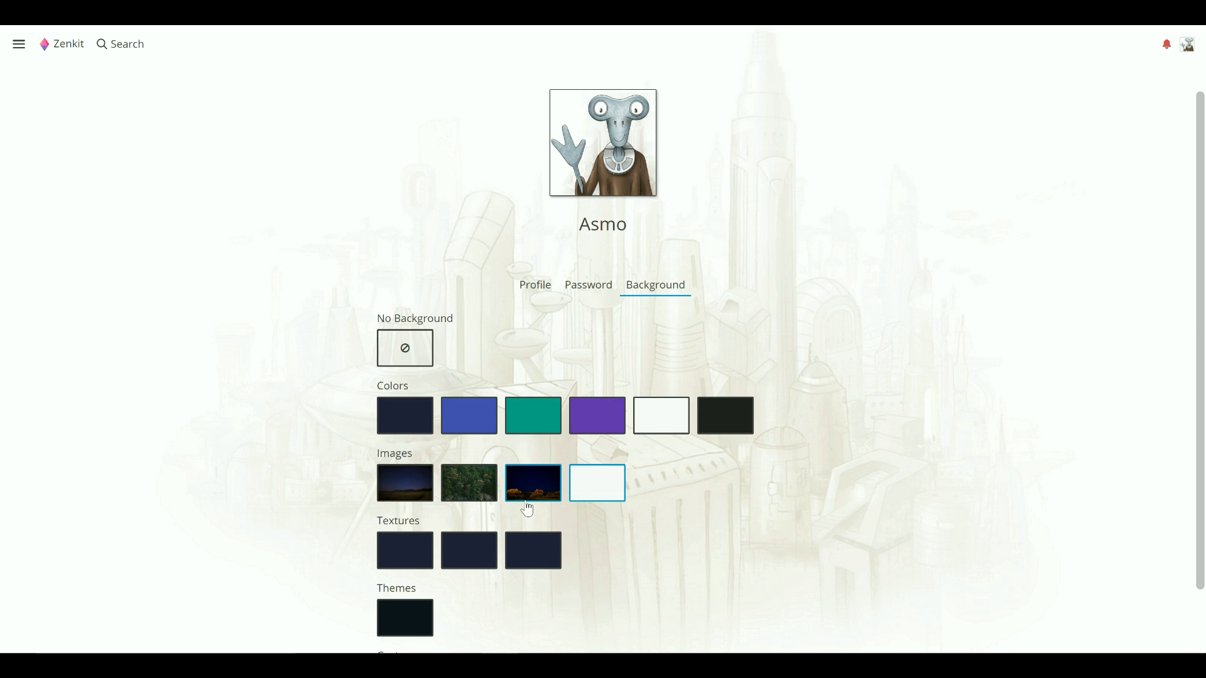
{"action": "left_click", "coordinate": [411, 619]}
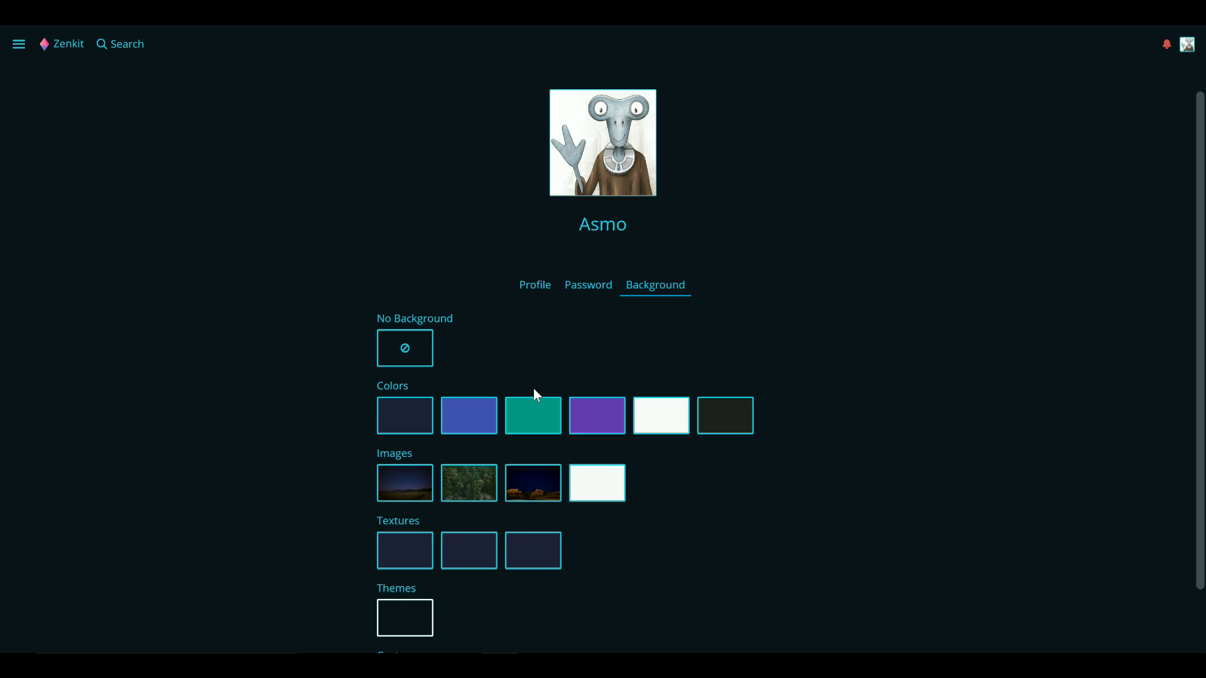
{"action": "left_click", "coordinate": [597, 481]}
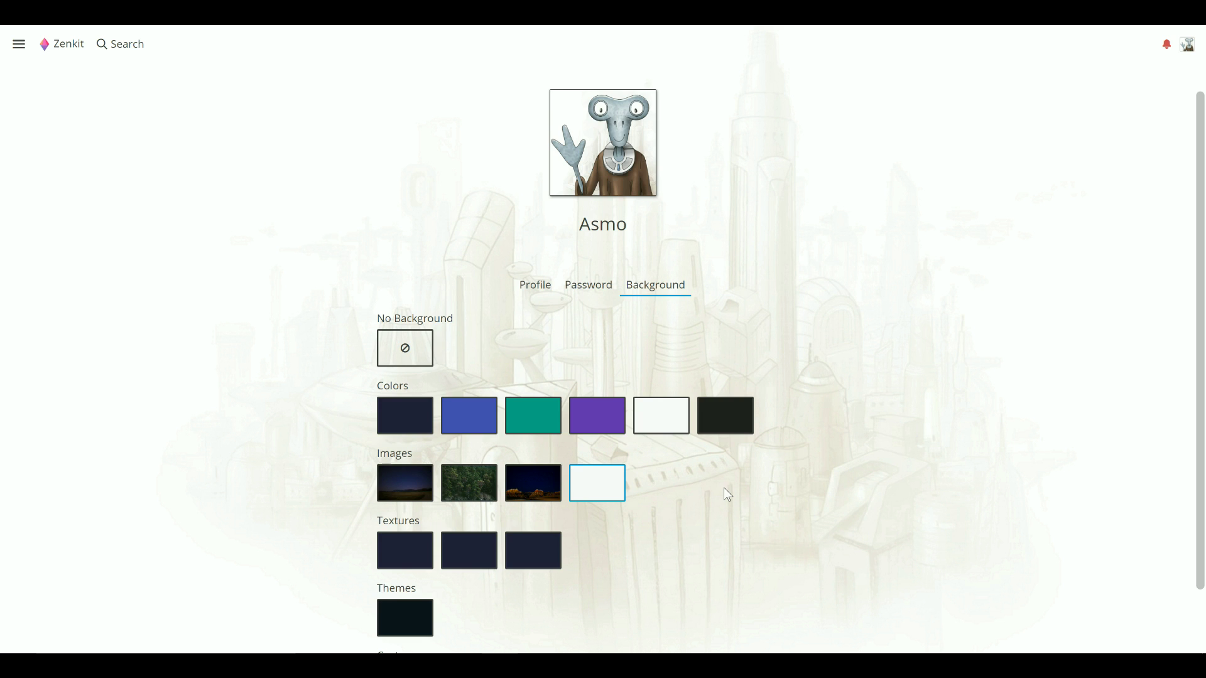
{"action": "scroll", "coordinate": [704, 506], "scroll_direction": "down", "scroll_amount": 2}
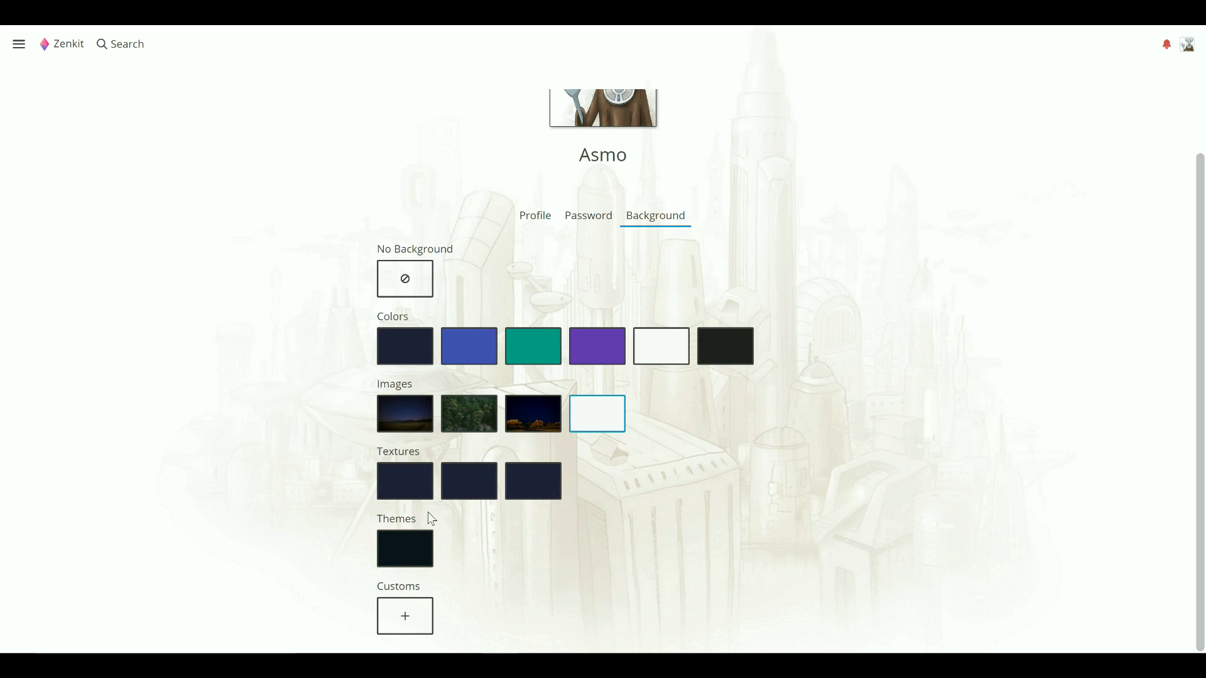
{"action": "left_click", "coordinate": [406, 617]}
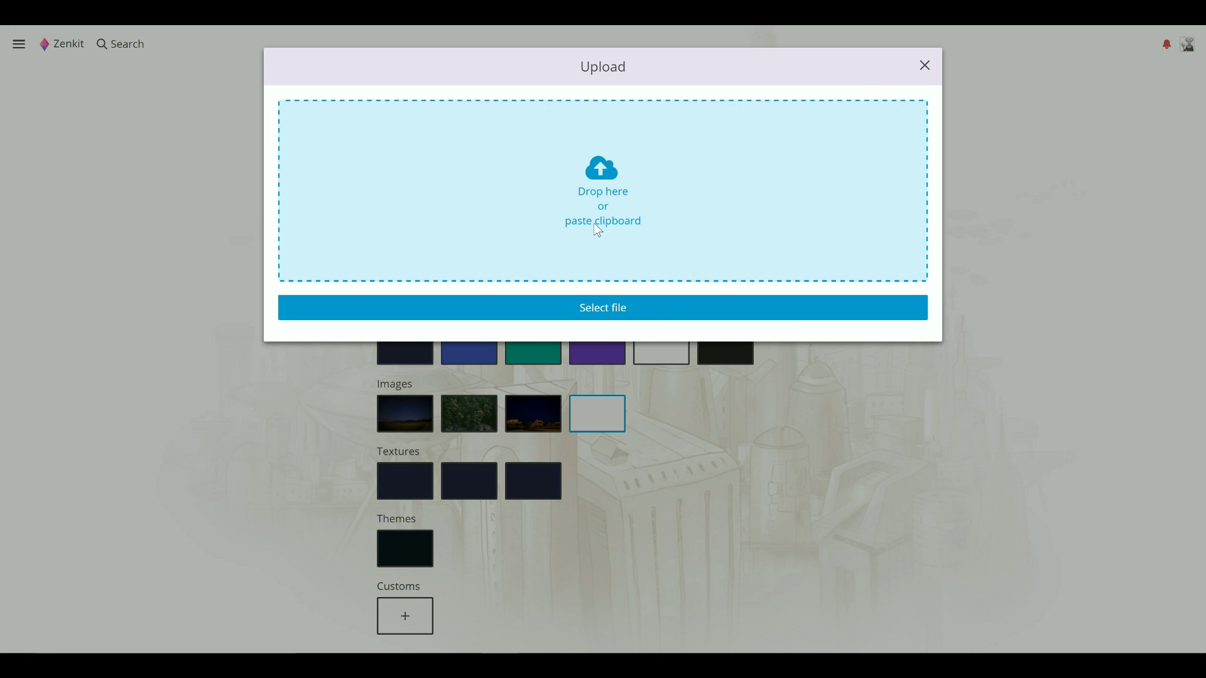
Step: Upload the alien image under Customs and apply it as the account background
{"action": "left_click_drag", "start_coordinate": [229, 337], "coordinate": [639, 218]}
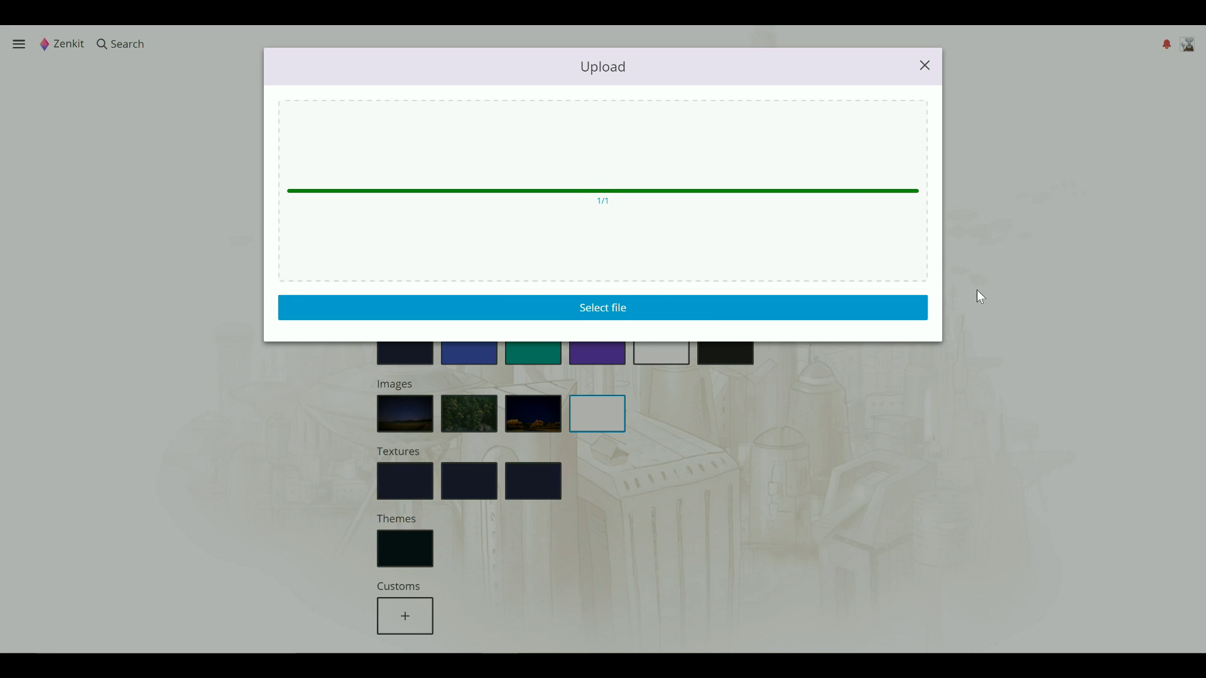
{"action": "left_click", "coordinate": [970, 421]}
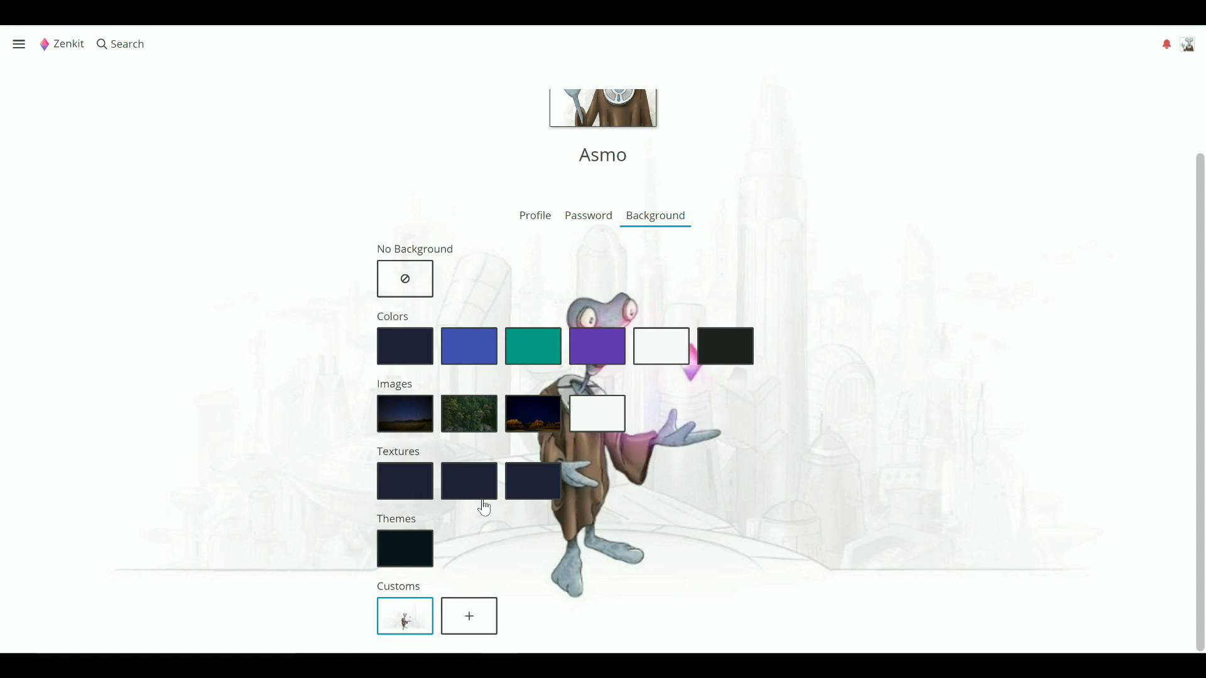
{"action": "left_click", "coordinate": [405, 627]}
Step: Try the Dark, Tile and Transparent options, ending on Light, Cover and Regular
{"action": "left_click", "coordinate": [404, 510]}
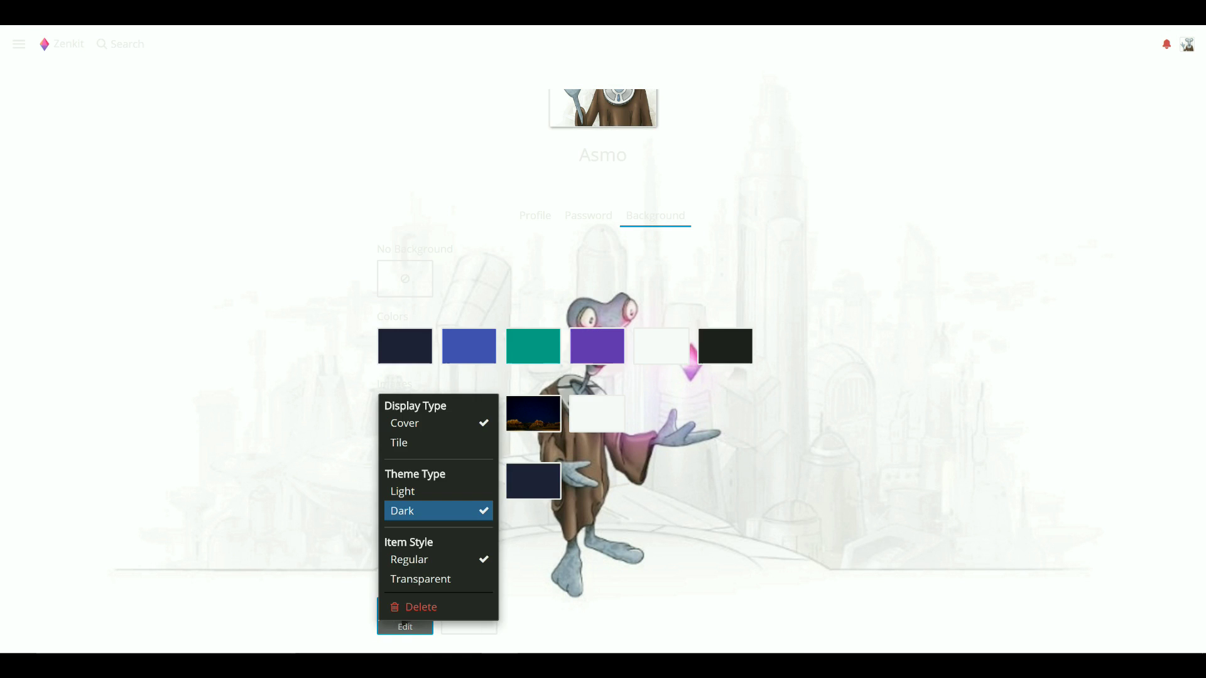
{"action": "left_click", "coordinate": [403, 492]}
{"action": "left_click", "coordinate": [405, 447]}
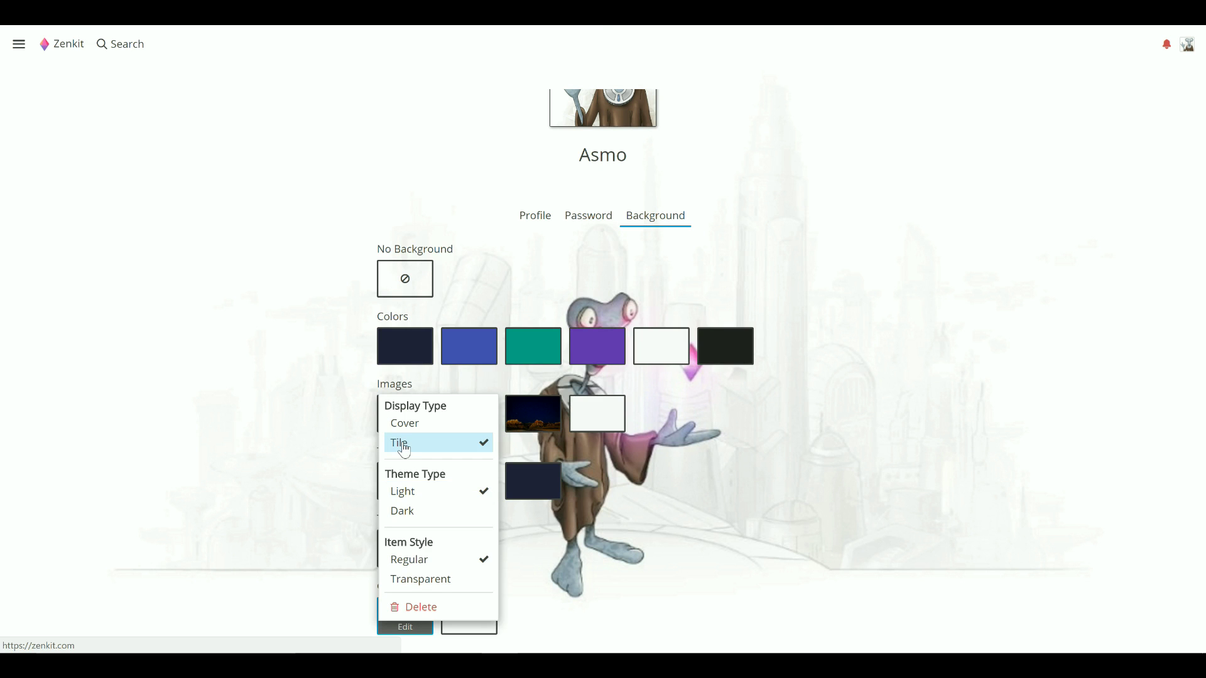
{"action": "left_click", "coordinate": [405, 424]}
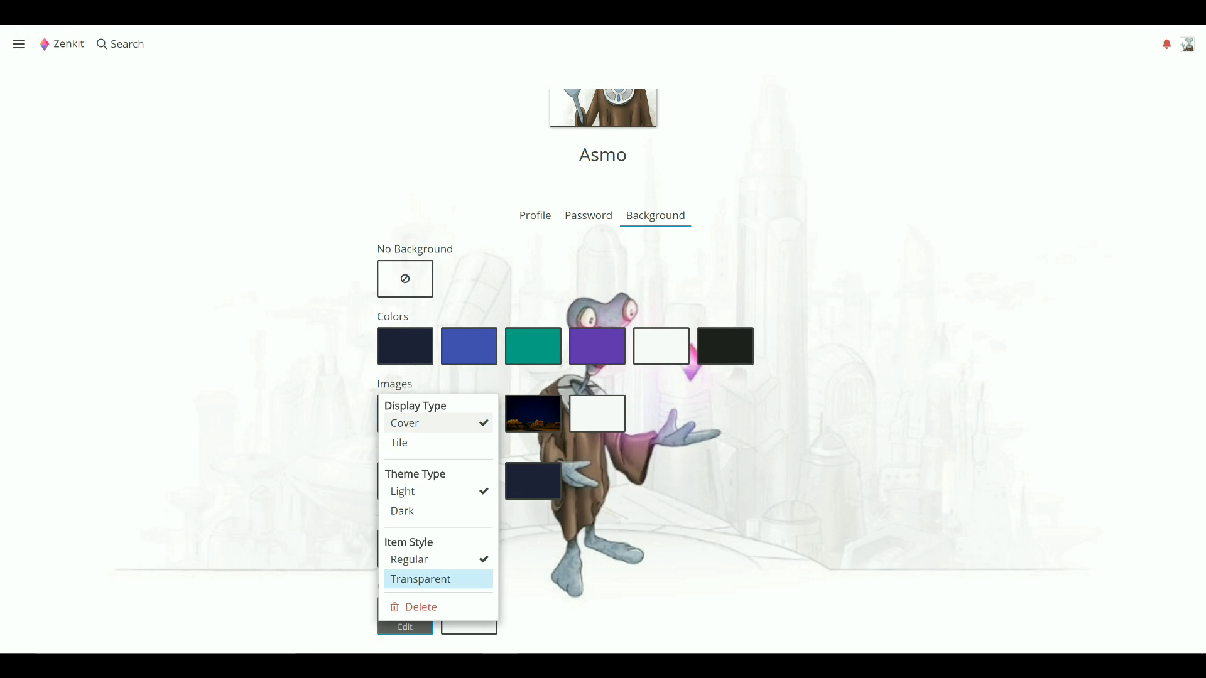
{"action": "left_click", "coordinate": [421, 579]}
{"action": "left_click", "coordinate": [409, 560]}
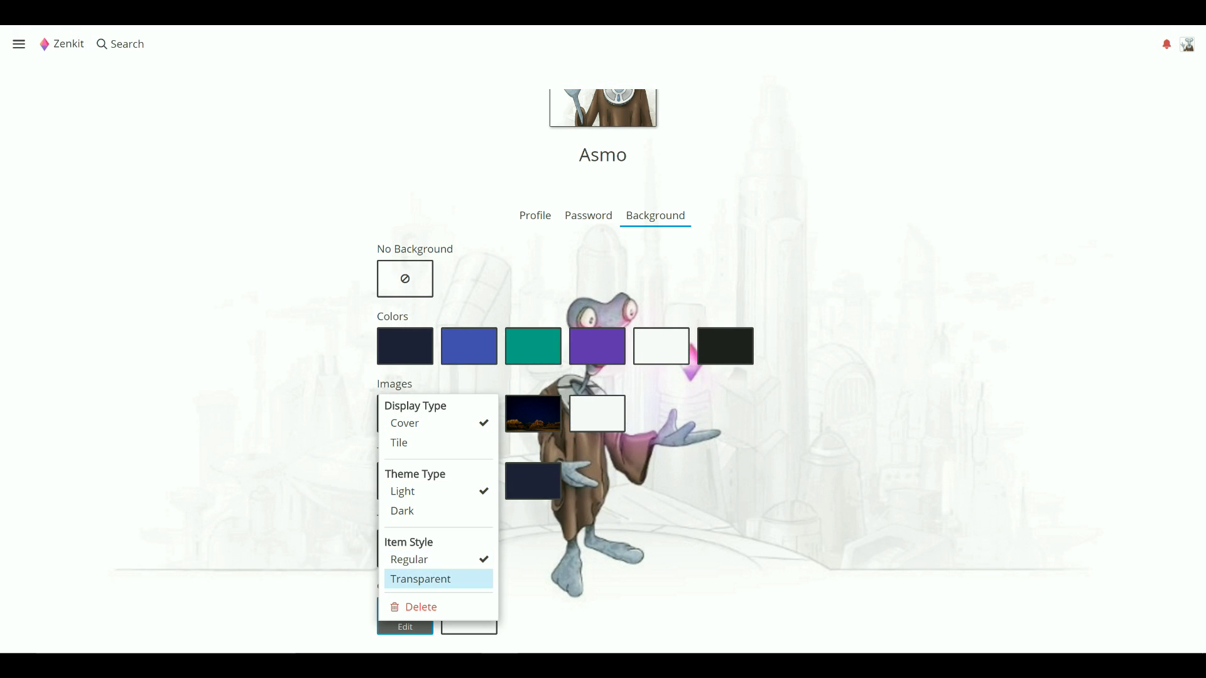